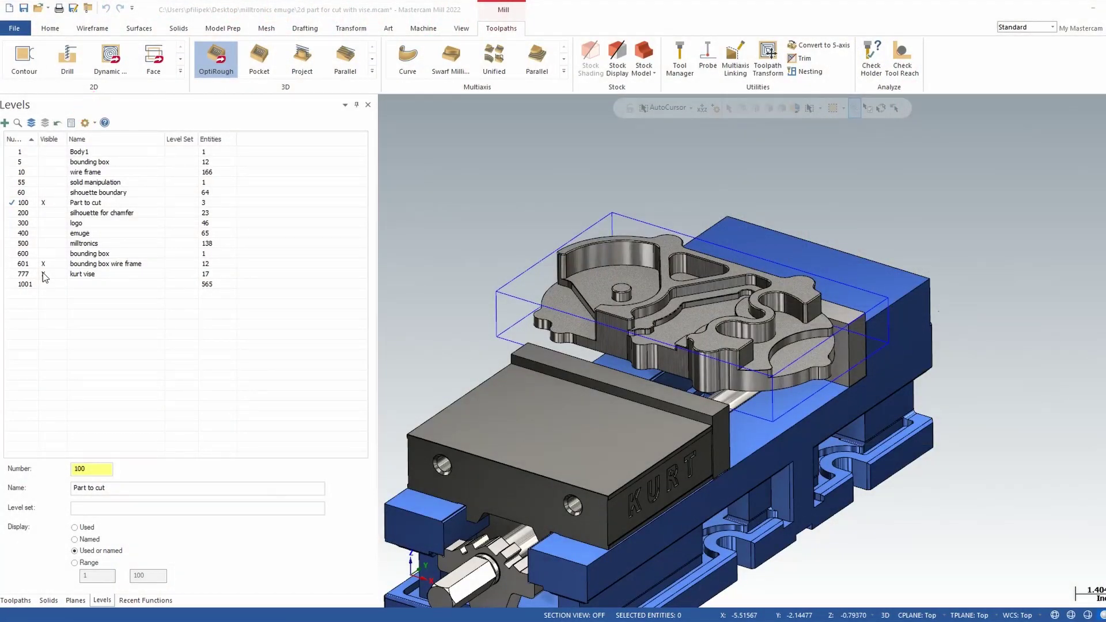
# - Hide level 777 kurt vise, show the Toolpaths list, and start a Dynamic OptiRough toolpath
pyautogui.click(44, 275)
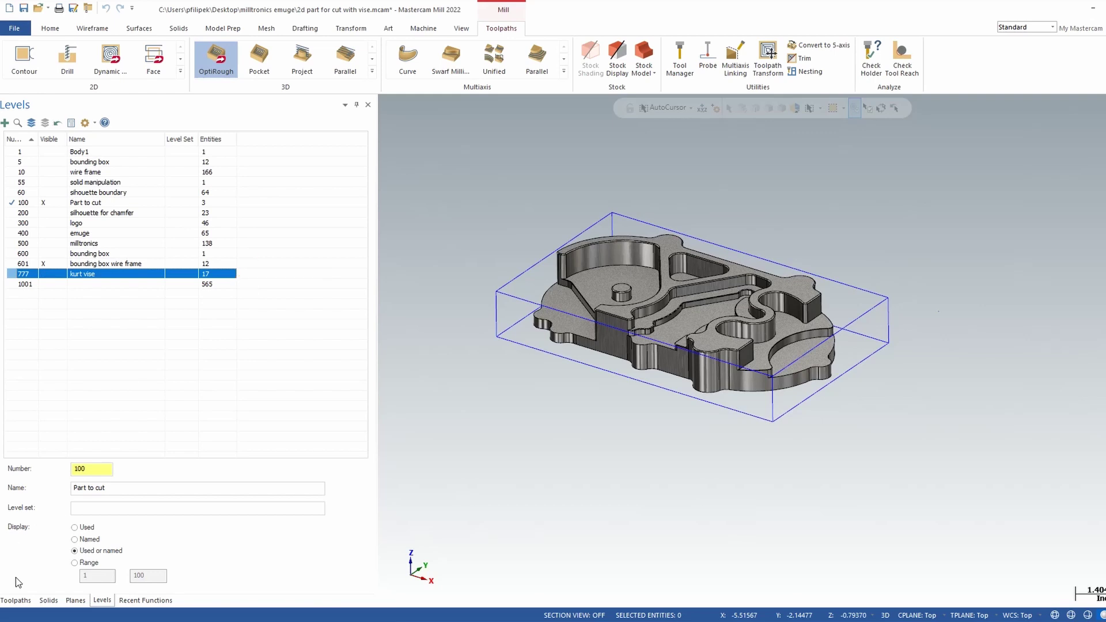
pyautogui.click(16, 599)
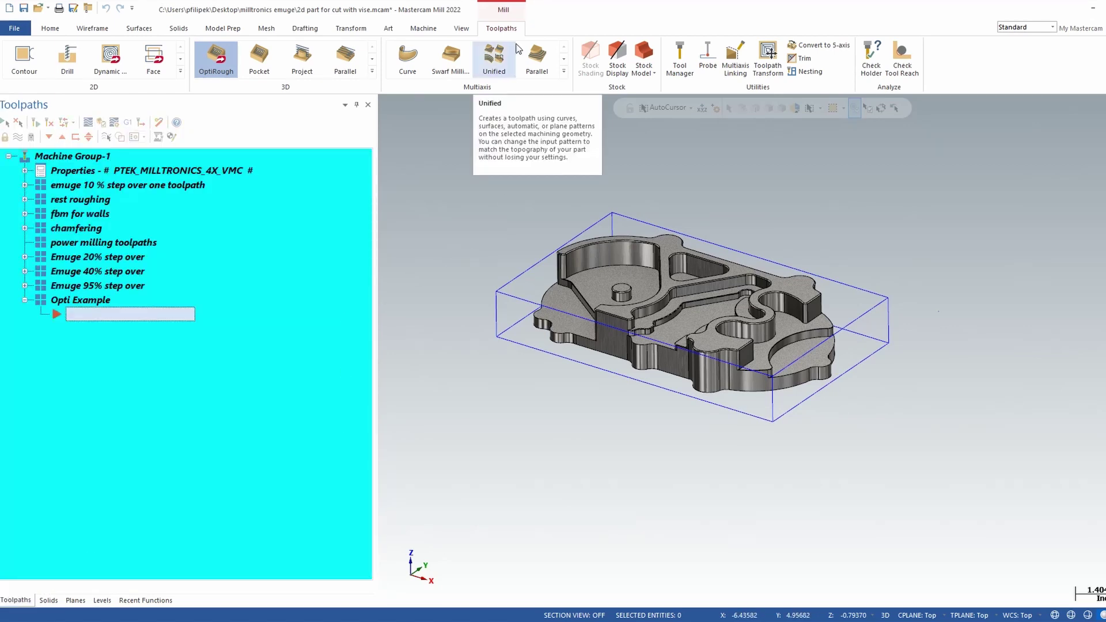
pyautogui.click(222, 72)
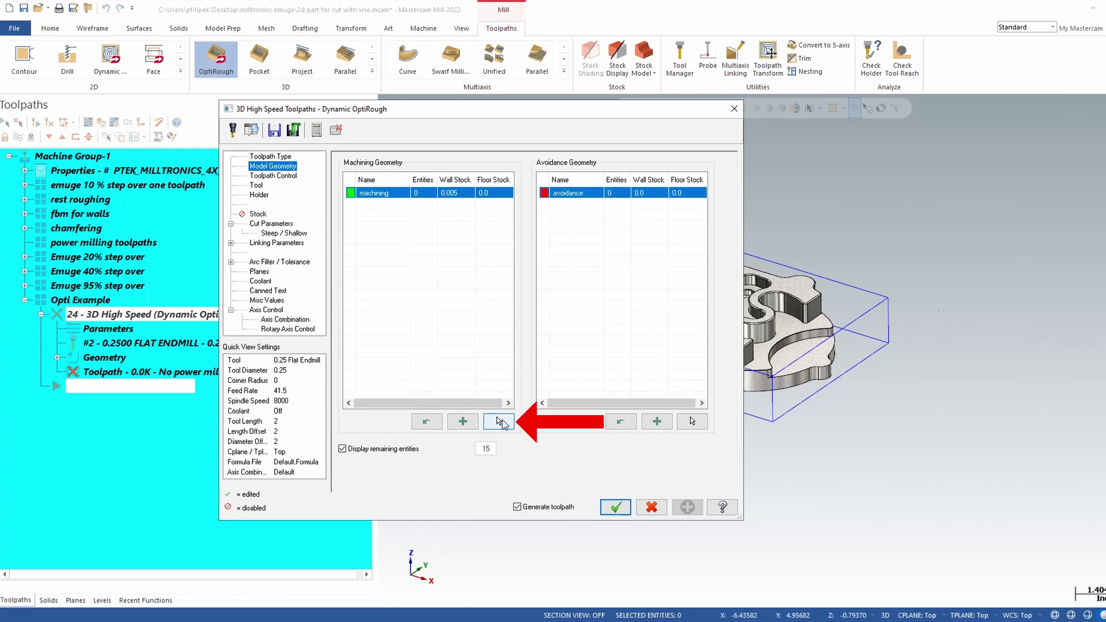
# - Window-select the entire solid part as the OptiRough machining geometry
pyautogui.click(499, 422)
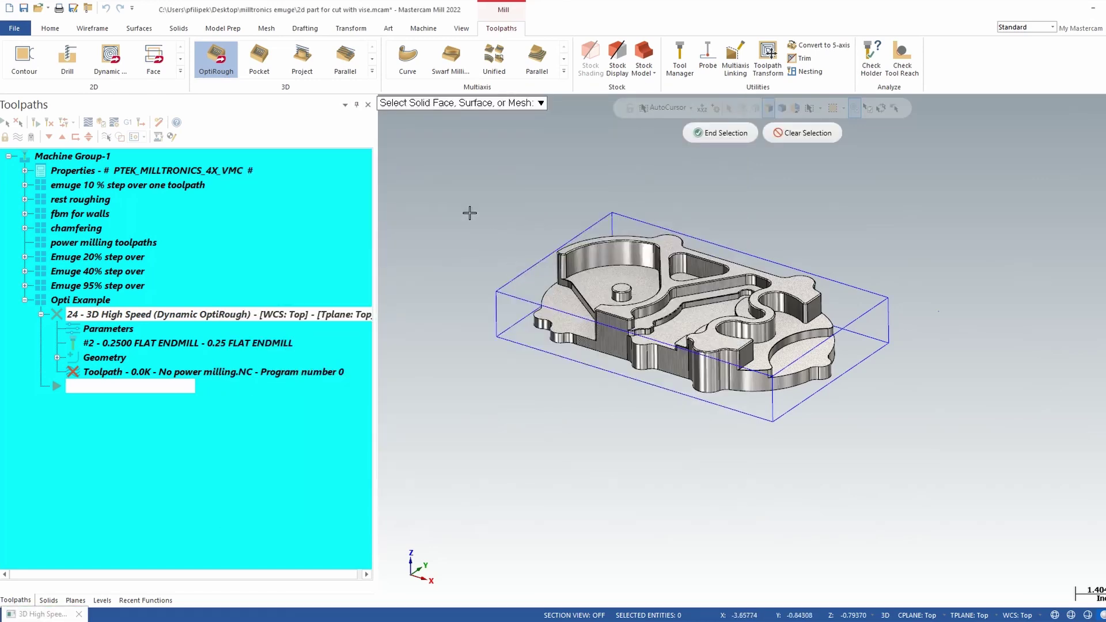
pyautogui.moveTo(469, 213); pyautogui.dragTo(987, 447)
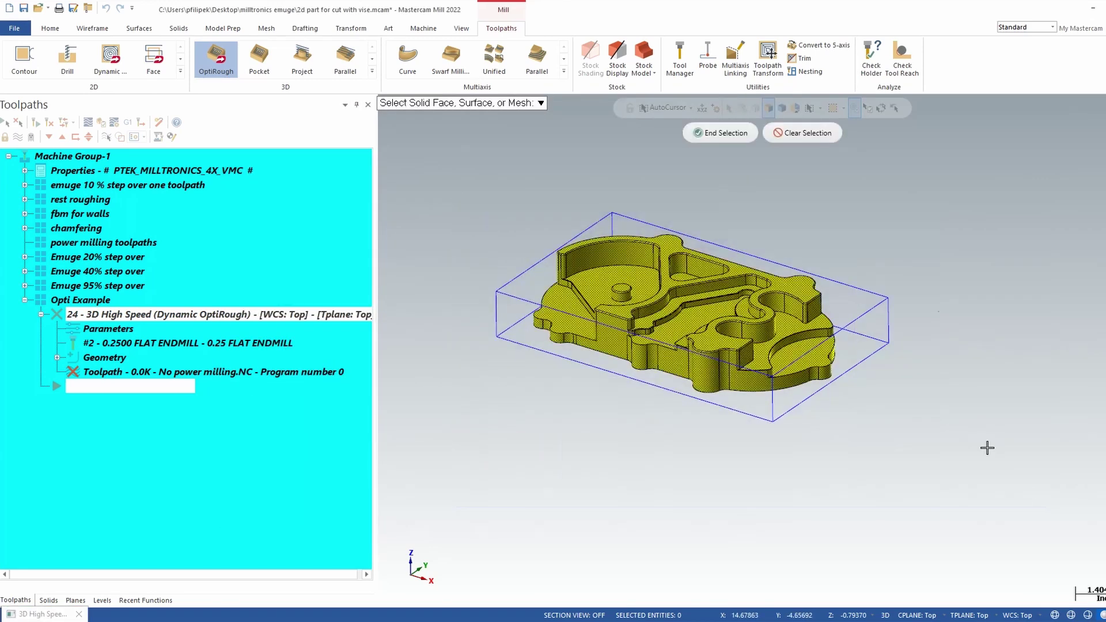
pyautogui.click(725, 132)
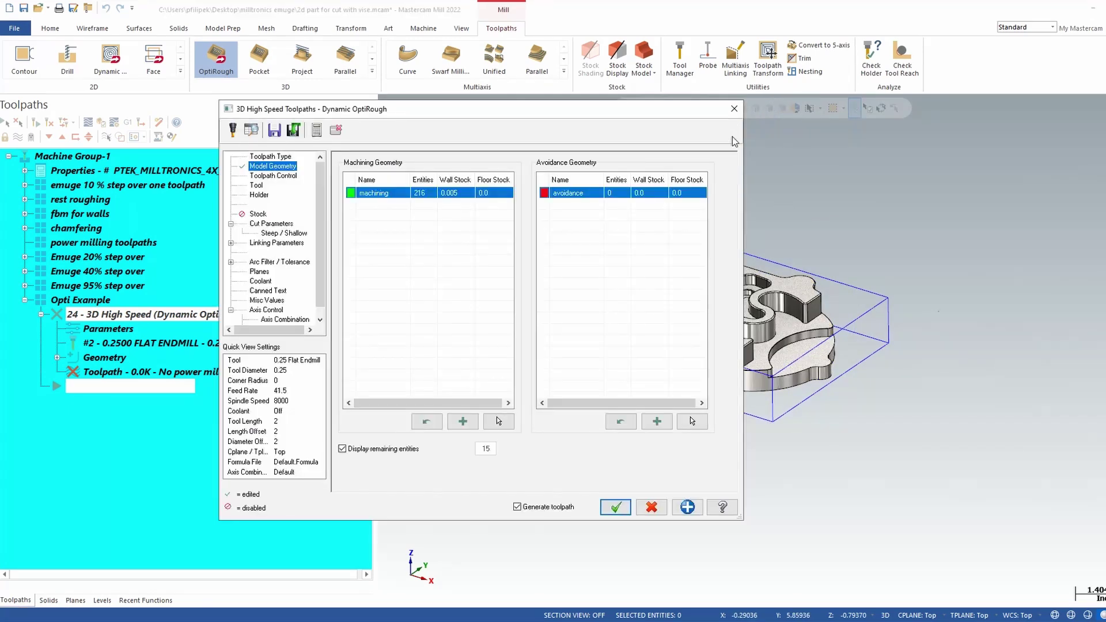
# - Chain the stock bounding box's top edge as the single containment boundary
pyautogui.click(272, 176)
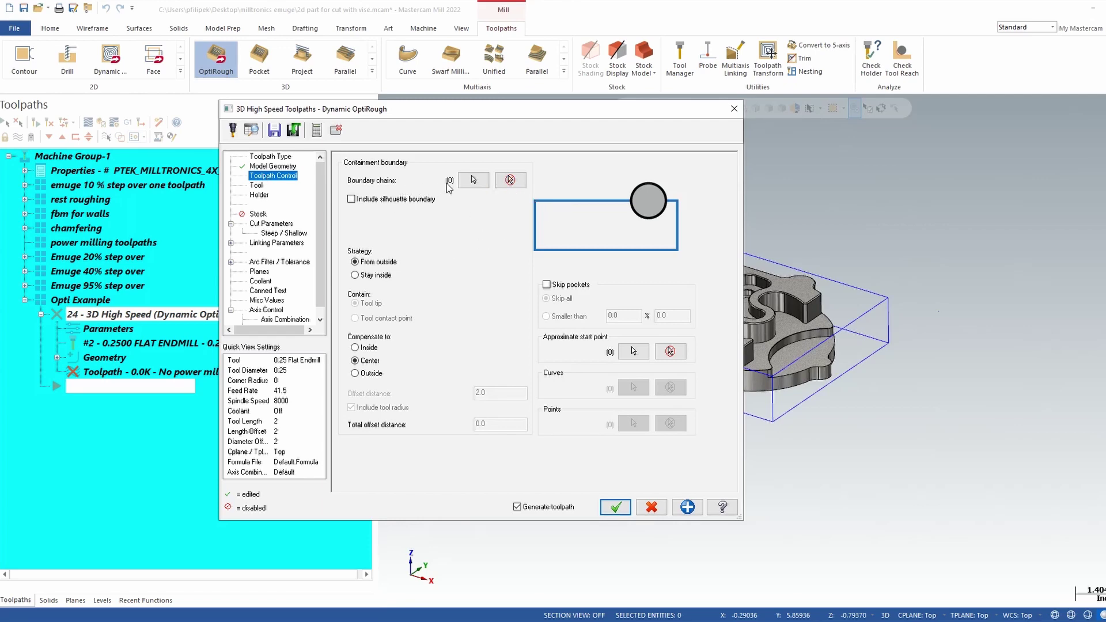
pyautogui.click(473, 181)
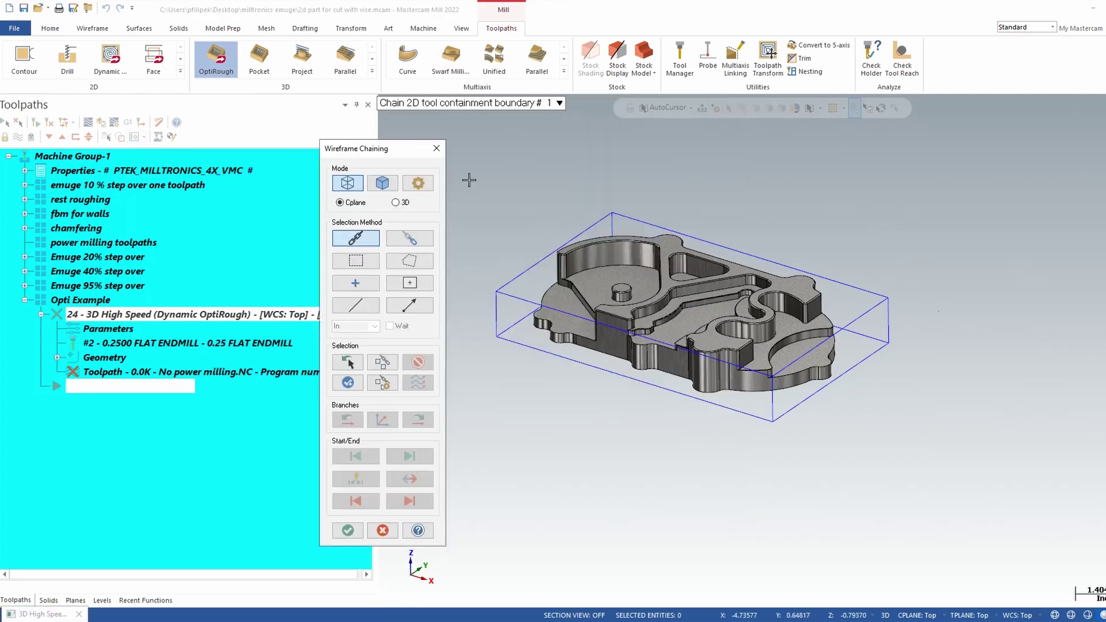
pyautogui.moveTo(402, 148); pyautogui.dragTo(395, 138)
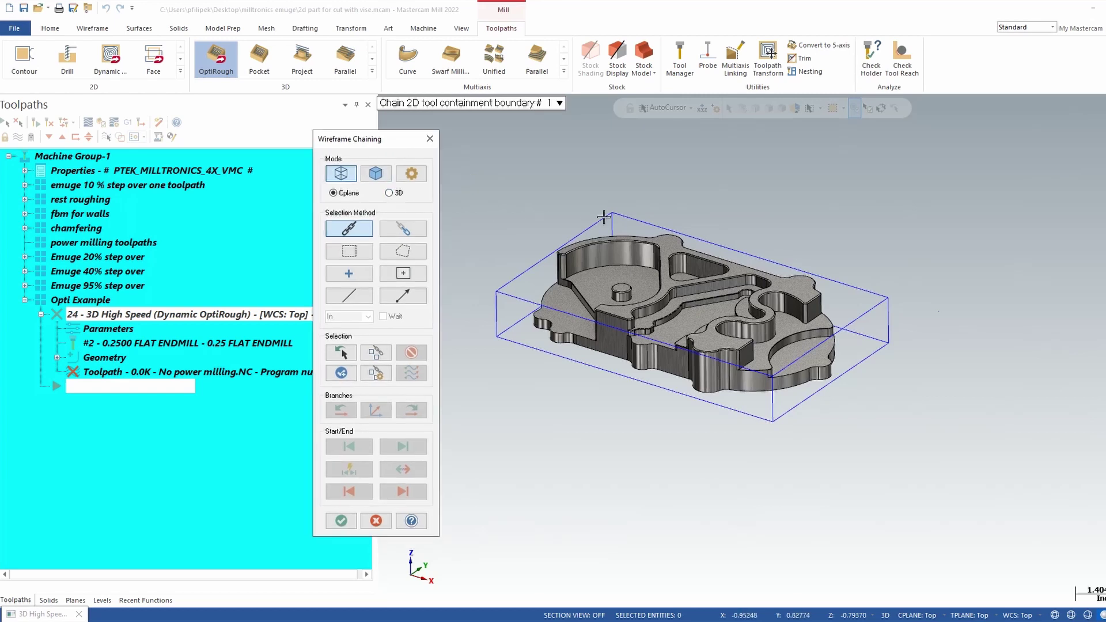
pyautogui.click(628, 217)
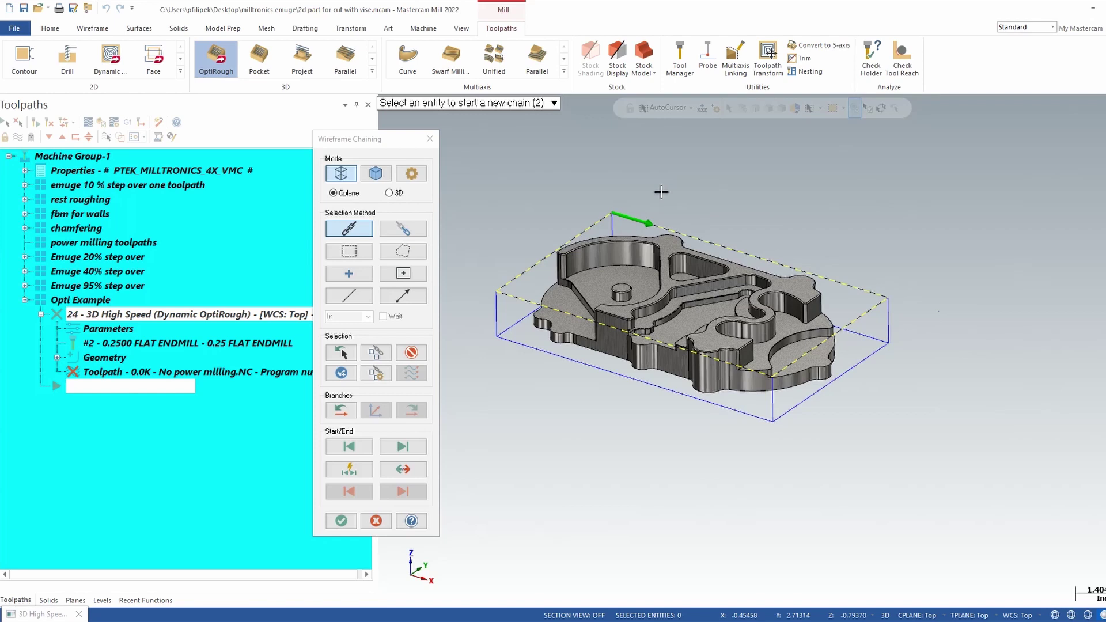
pyautogui.click(341, 521)
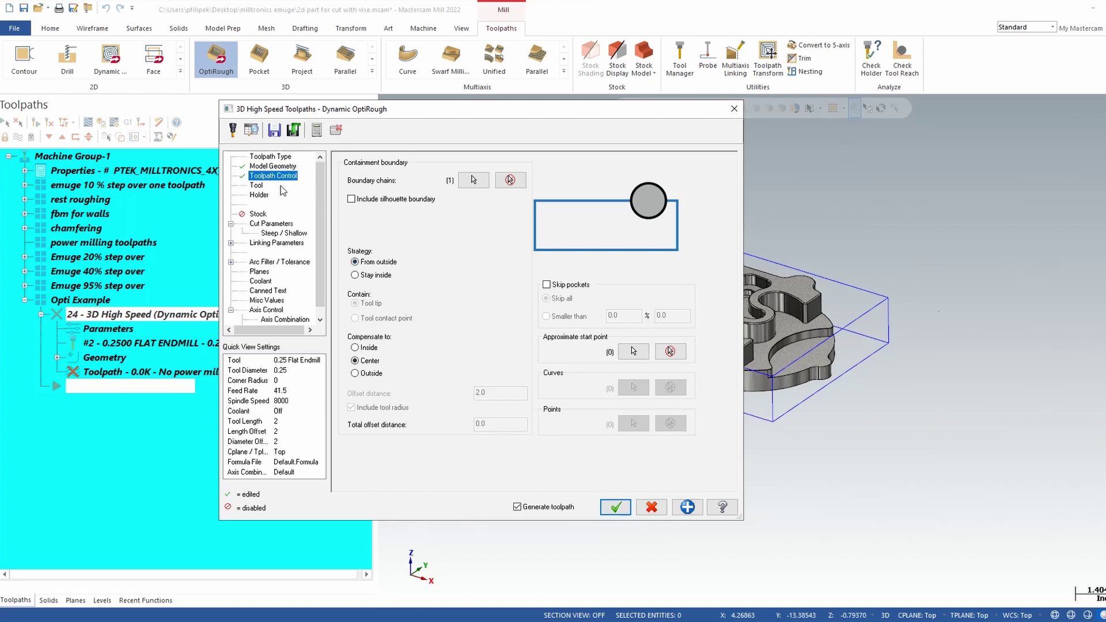
# - Select tool number 5, the 0.472 Flat Endmill, for the toolpath
pyautogui.click(256, 185)
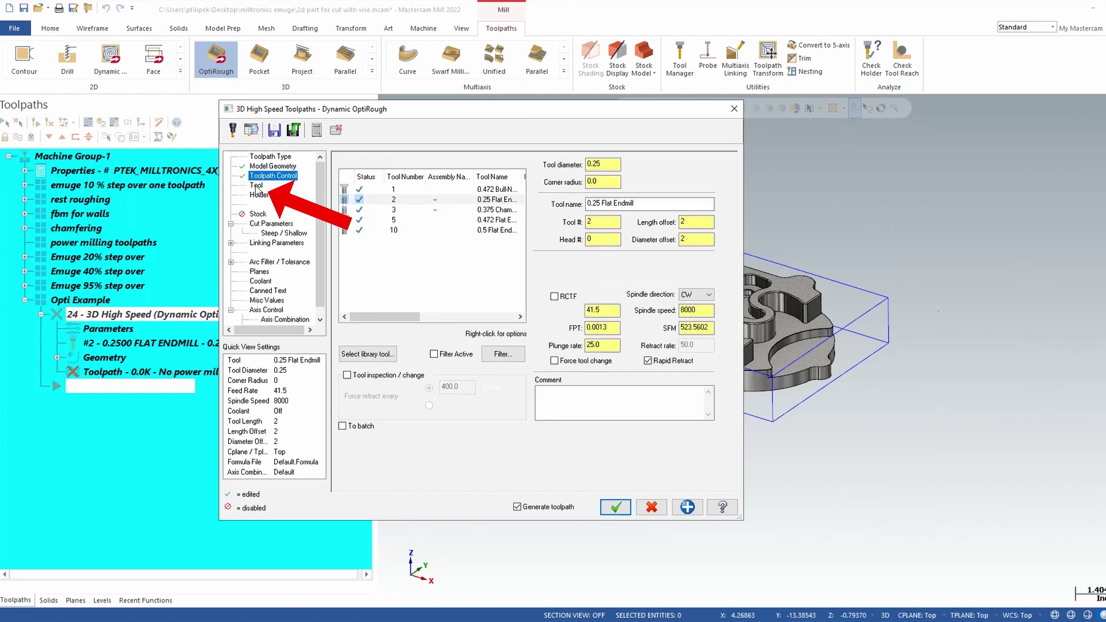
pyautogui.click(403, 222)
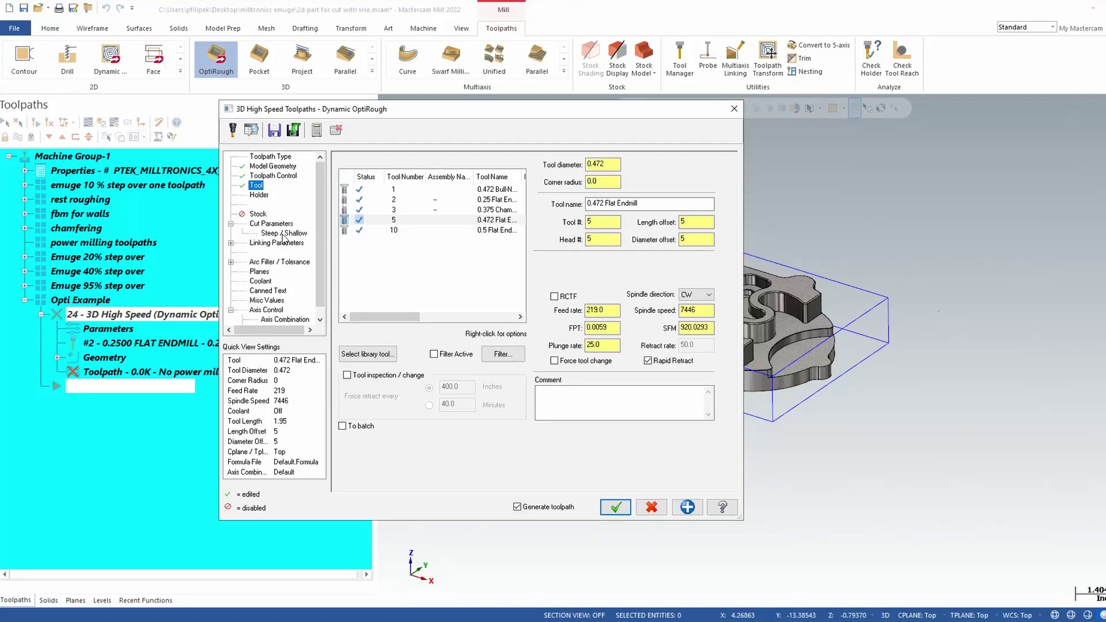
# - Check Cut Parameters: climb, 10% stepover, and 250% stepdown and stepup
pyautogui.click(271, 223)
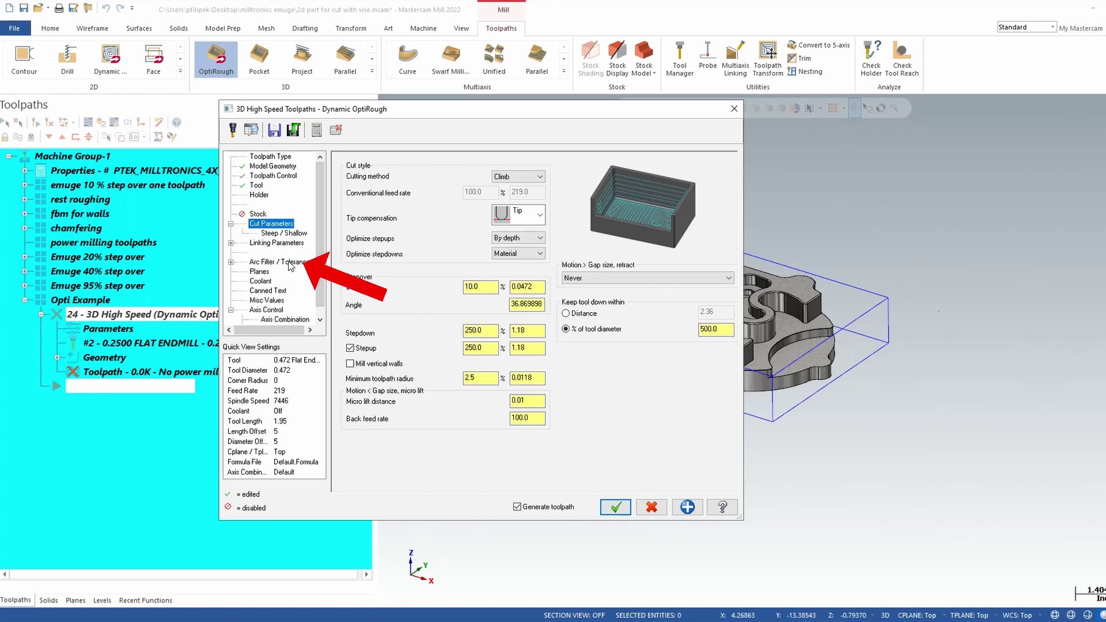
pyautogui.click(279, 262)
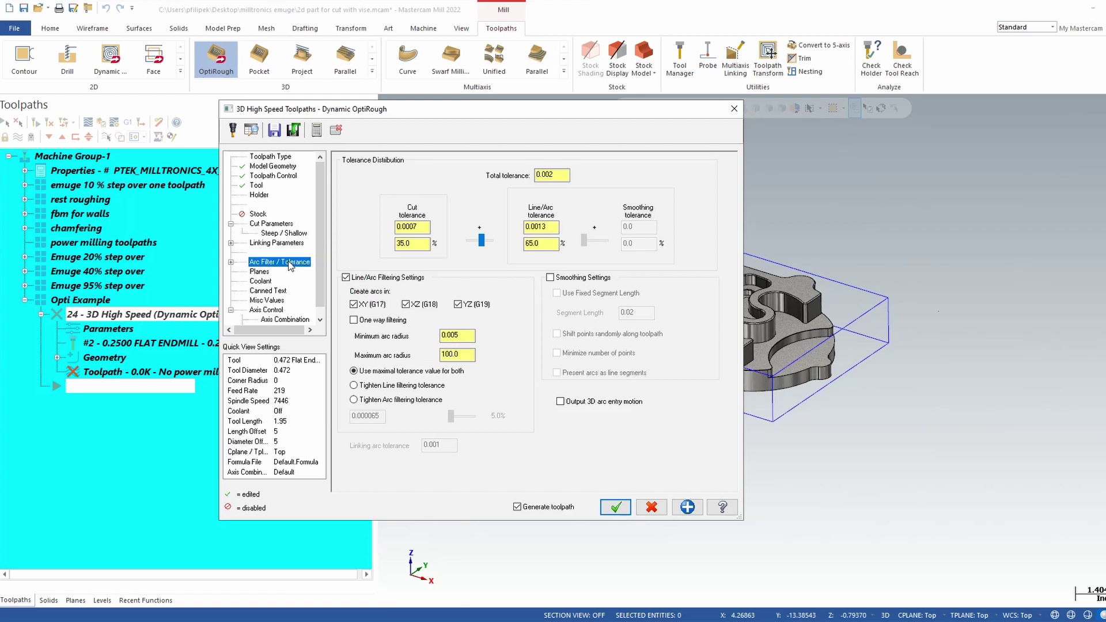